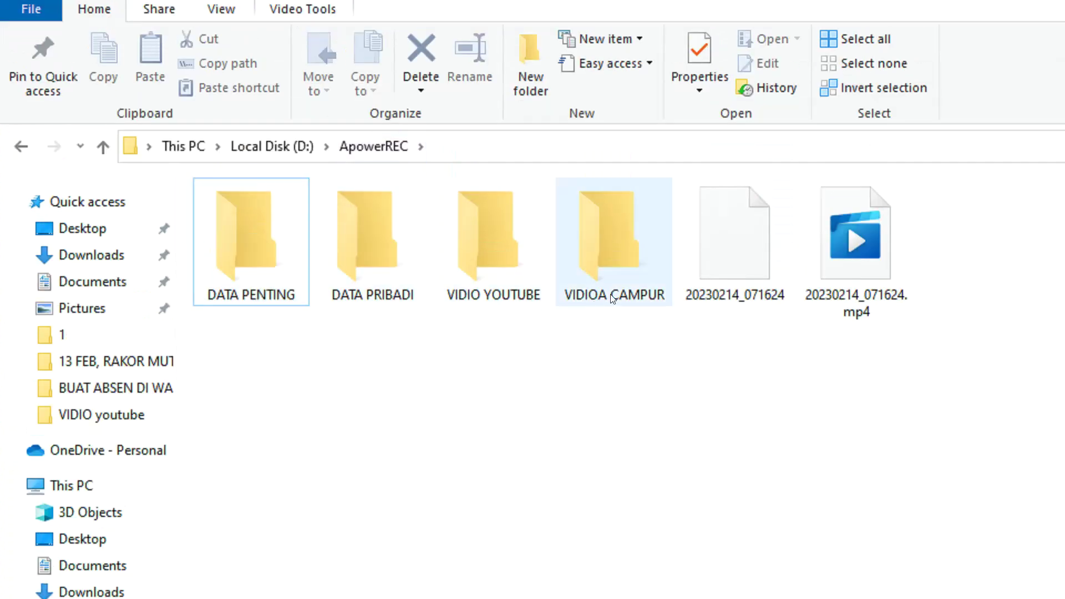
Step: Change the DATA PENTING folder's icon to the grey disk drive from SHELL32.dll and apply it
{"action": "mouse_move", "coordinate": [613, 299]}
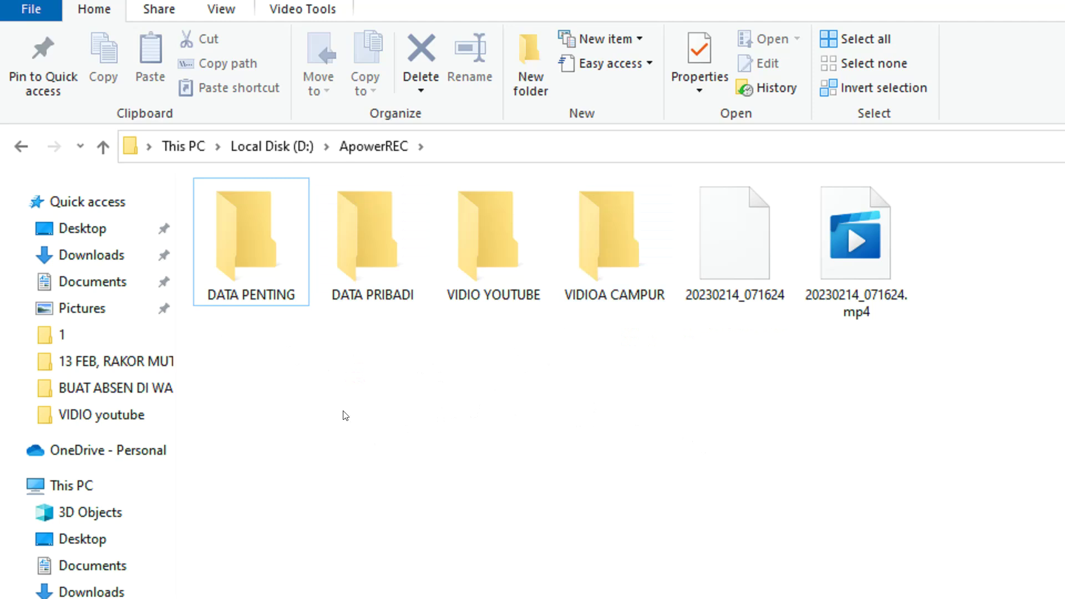
{"action": "right_click", "coordinate": [245, 222]}
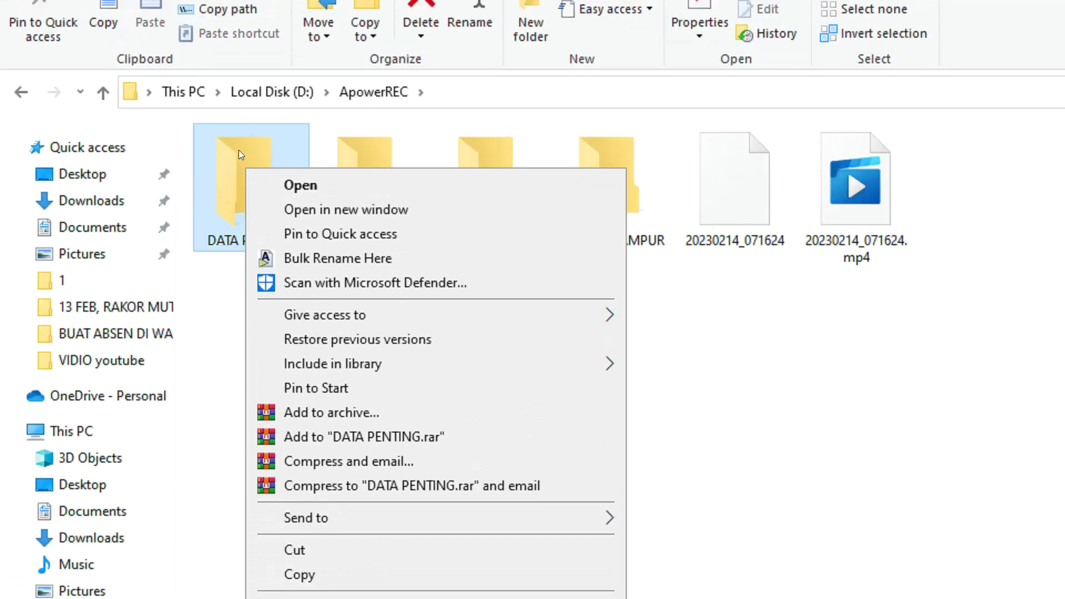
{"action": "right_click", "coordinate": [238, 150]}
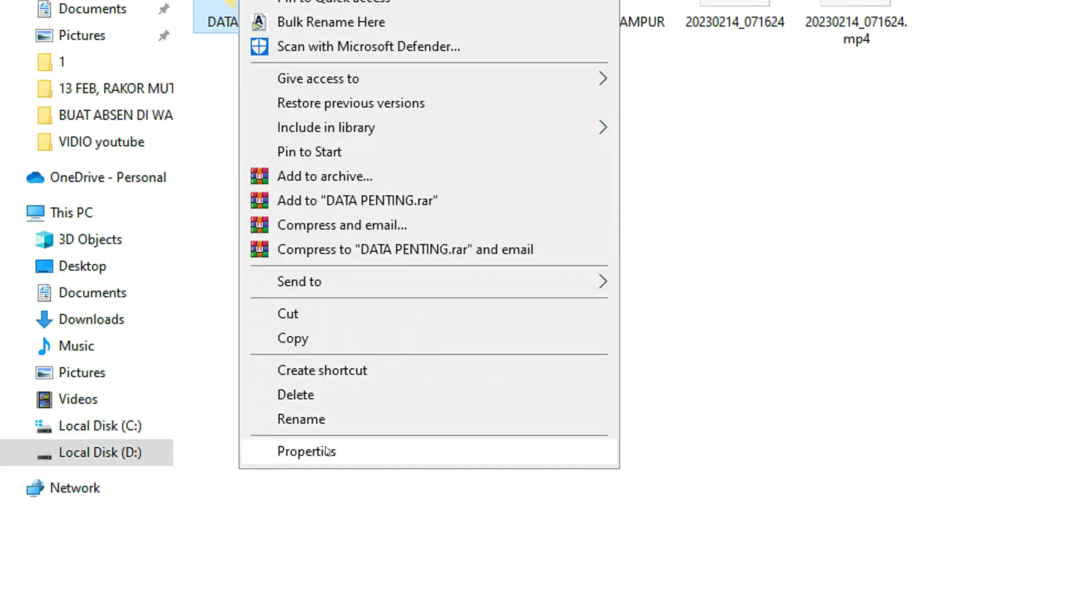
{"action": "left_click", "coordinate": [327, 451]}
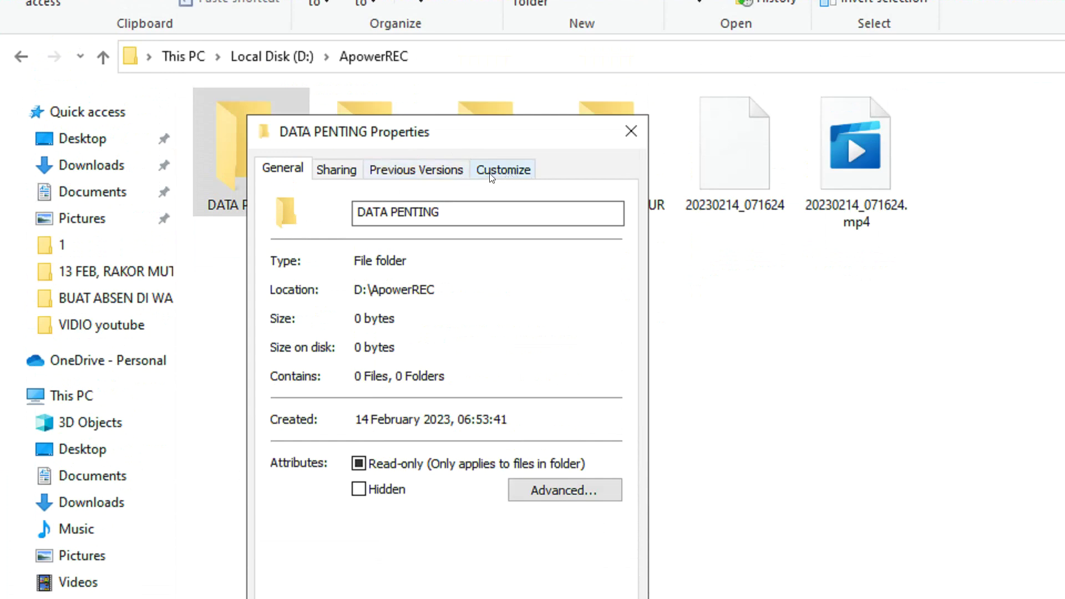
{"action": "left_click", "coordinate": [504, 170]}
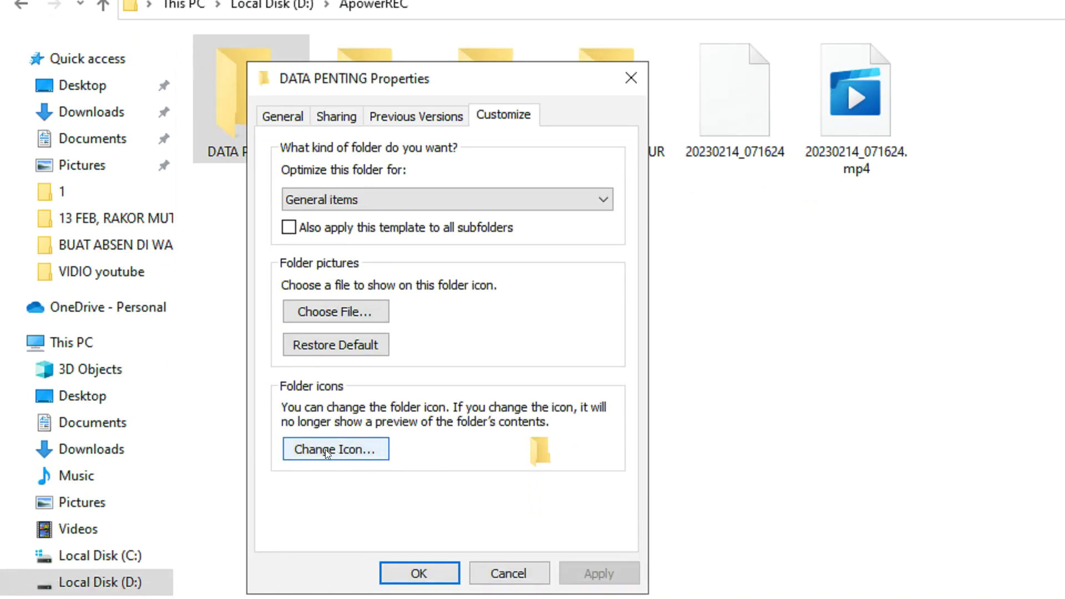
{"action": "left_click", "coordinate": [375, 446]}
{"action": "left_click_drag", "start_coordinate": [545, 179], "coordinate": [539, 108]}
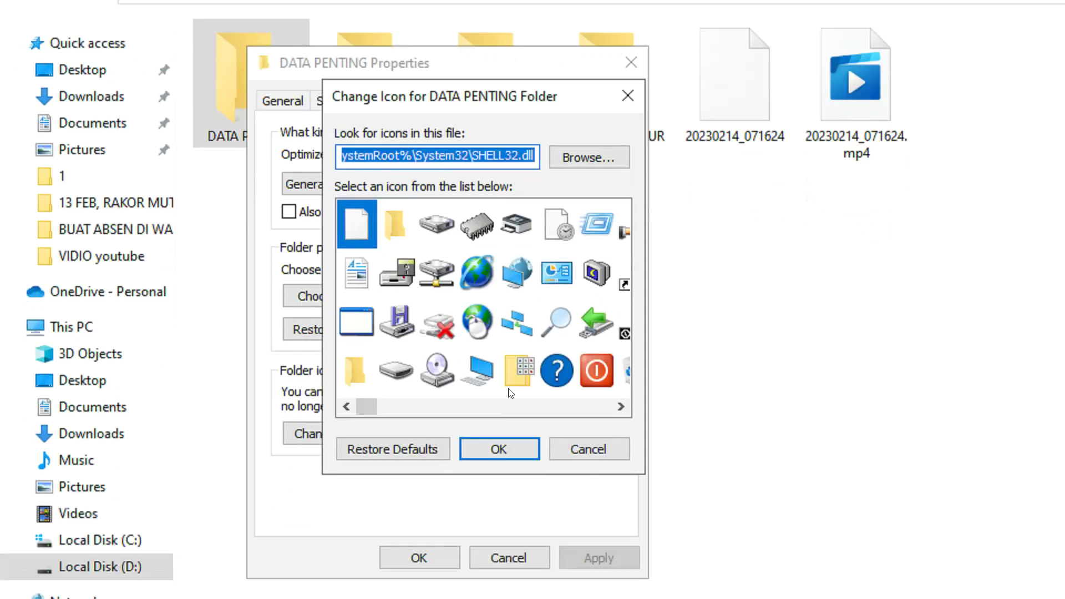
{"action": "left_click", "coordinate": [397, 372]}
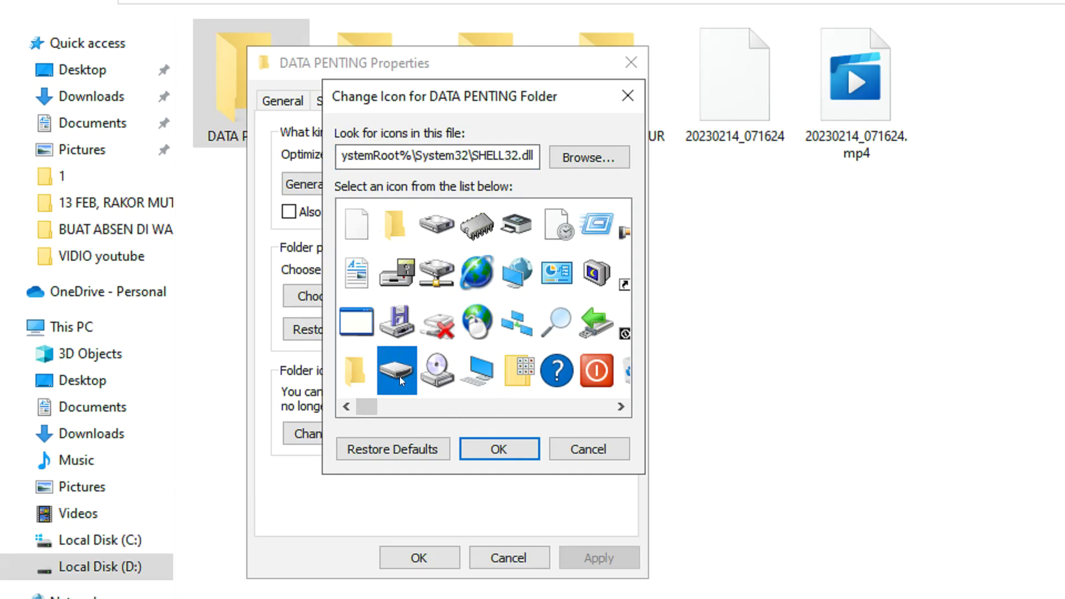
{"action": "left_click", "coordinate": [499, 449]}
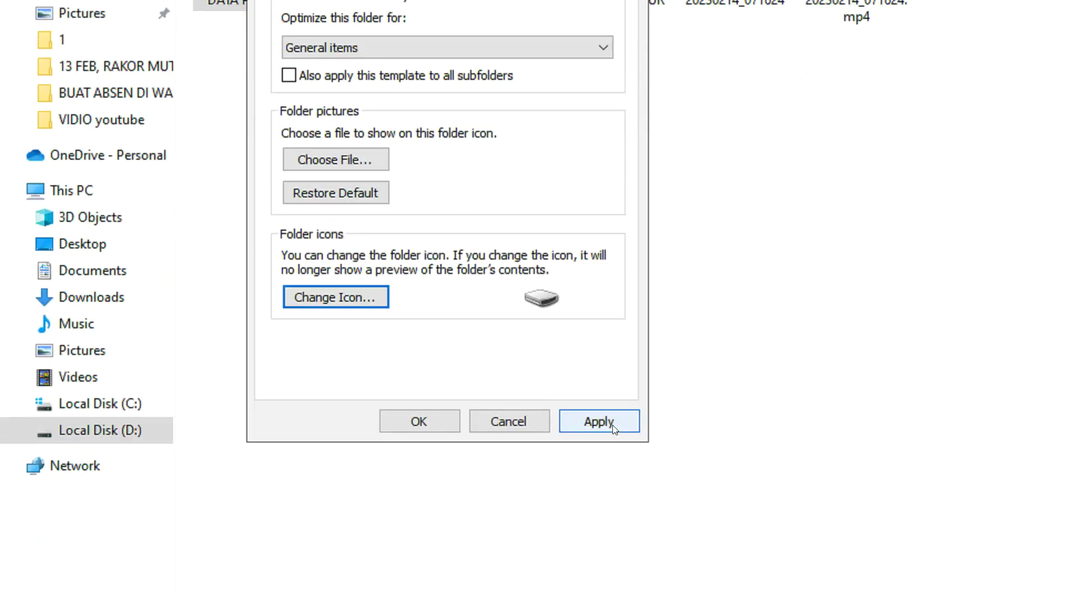
{"action": "left_click", "coordinate": [611, 495]}
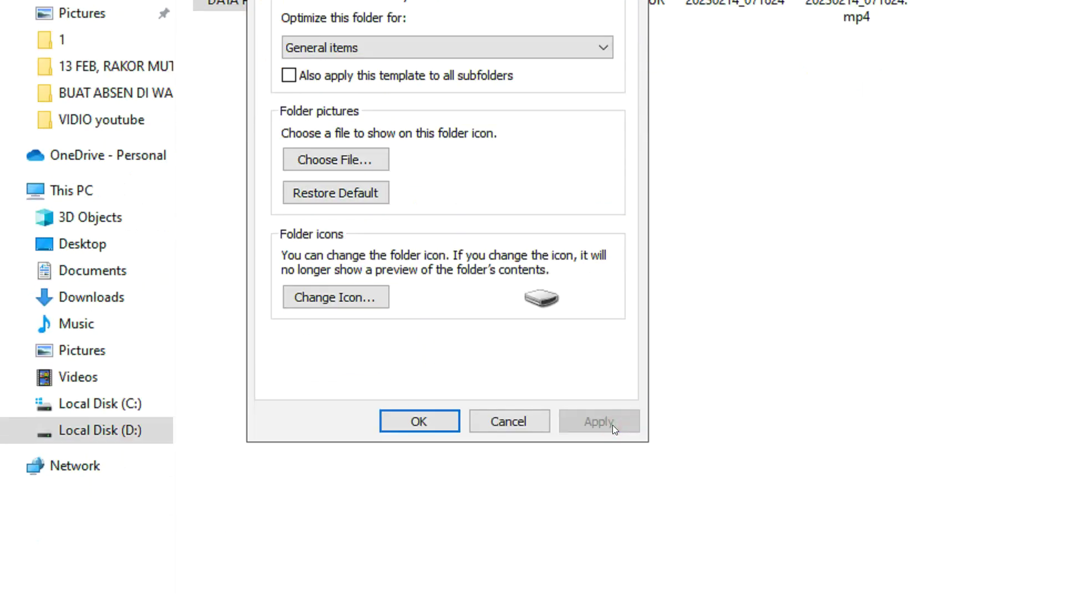
{"action": "left_click", "coordinate": [420, 424]}
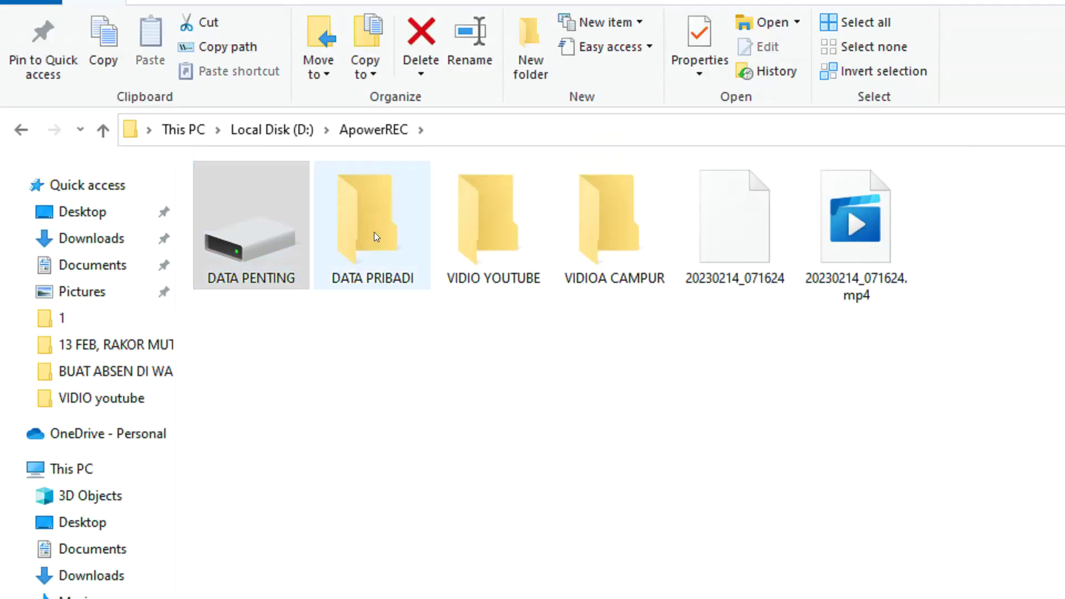
Step: Open the folder icon selection in the customization properties of the DATA PRIBADI folder
{"action": "right_click", "coordinate": [381, 211]}
{"action": "left_click", "coordinate": [353, 329]}
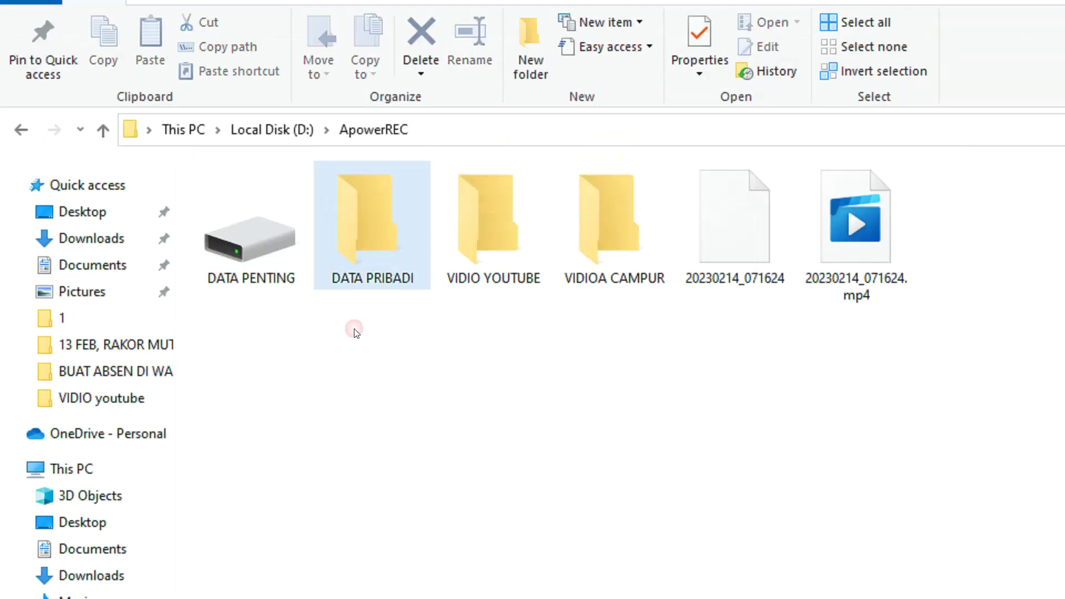
{"action": "right_click", "coordinate": [378, 189]}
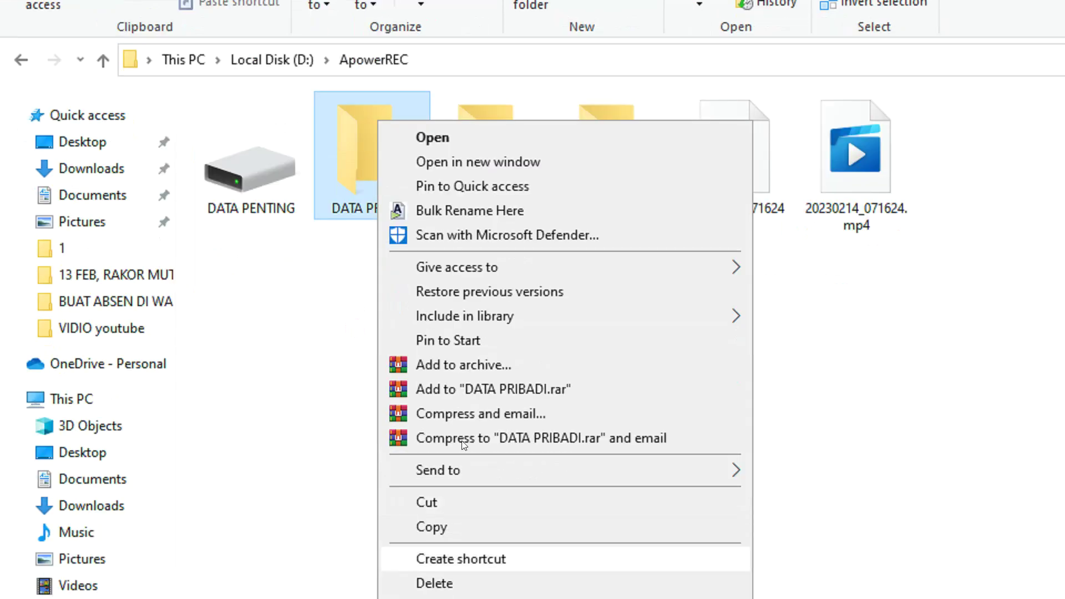
{"action": "left_click", "coordinate": [453, 452]}
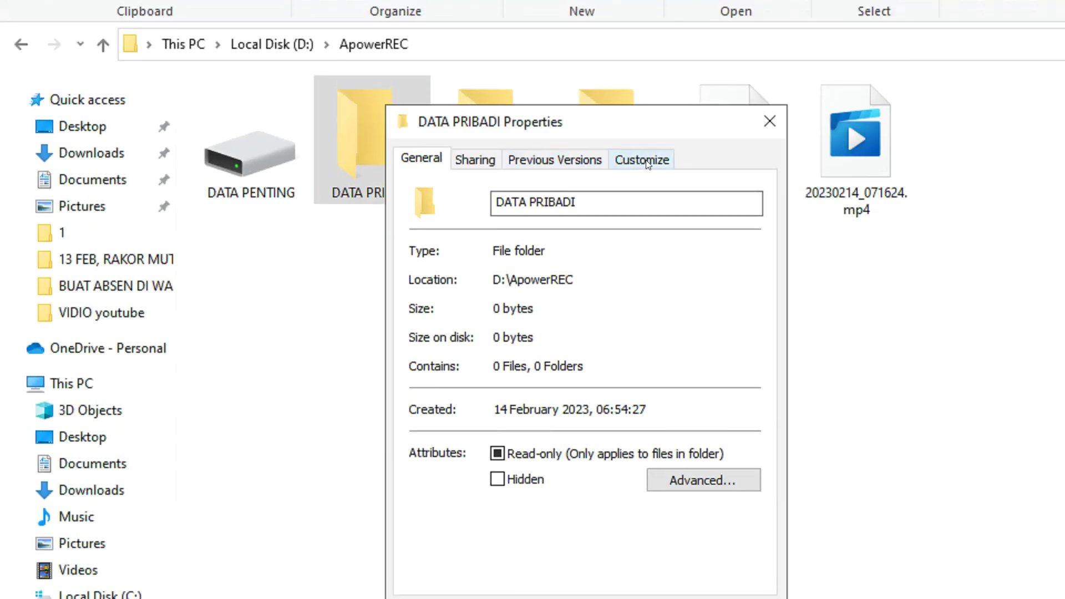
{"action": "left_click", "coordinate": [648, 162]}
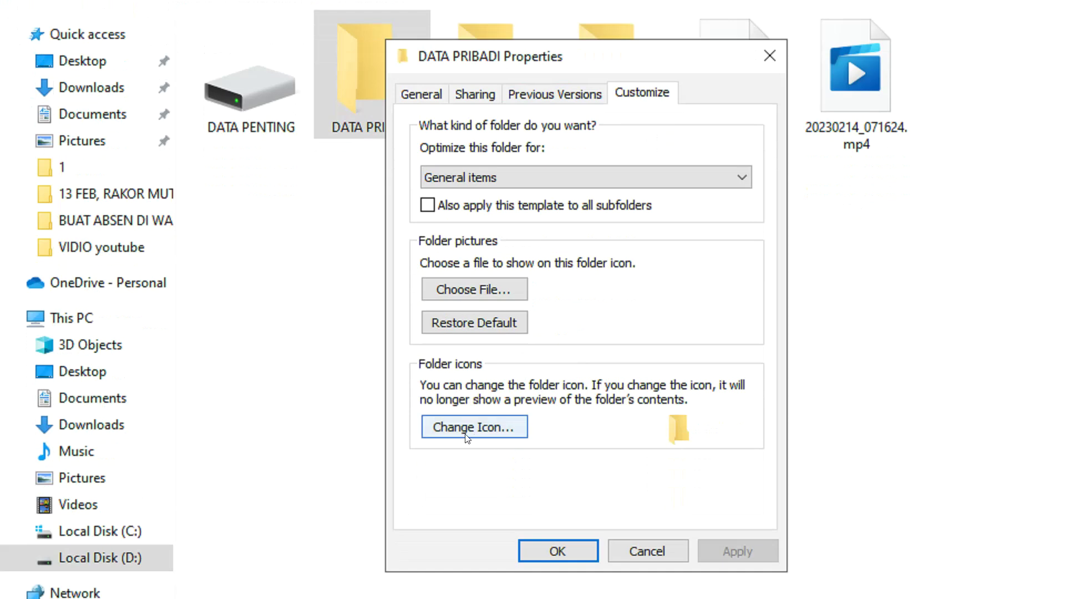
{"action": "left_click", "coordinate": [475, 438]}
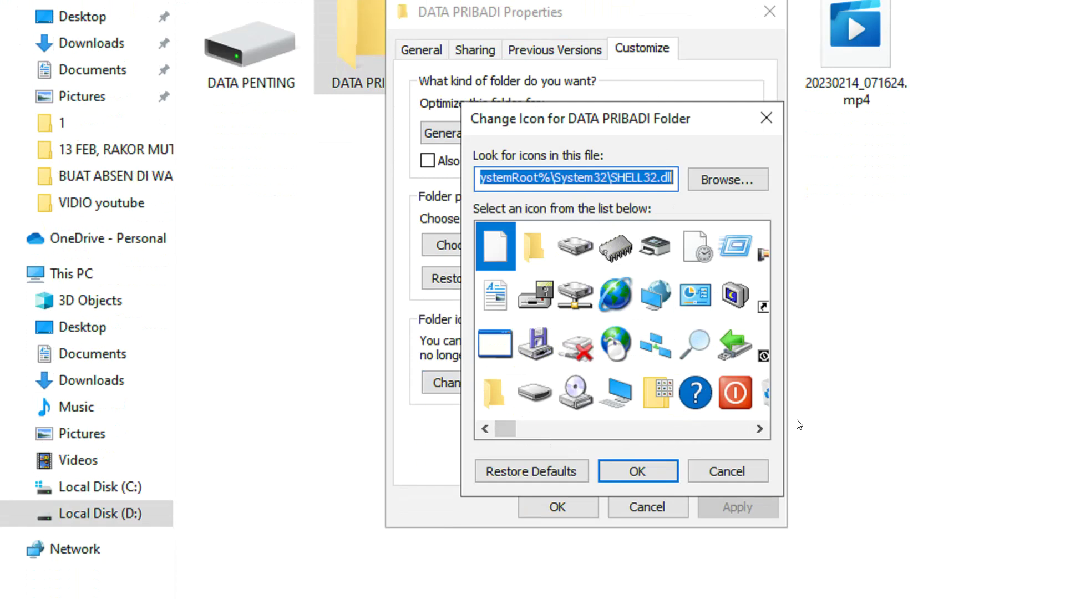
Step: Assign the yellow folder icon with two people to DATA PRIBADI and apply it
{"action": "left_click_drag", "start_coordinate": [765, 432], "coordinate": [764, 432]}
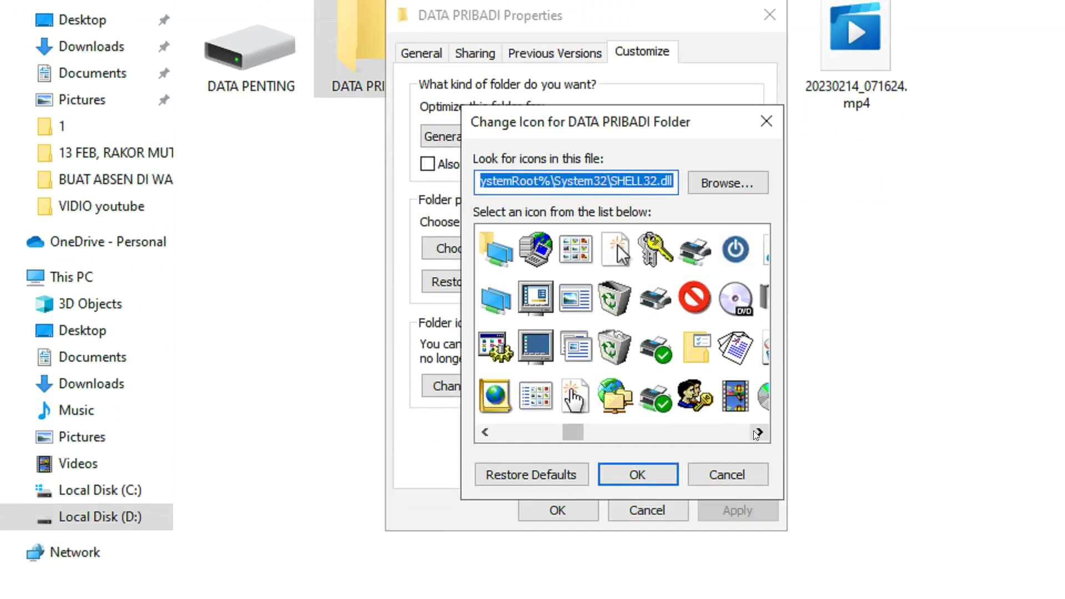
{"action": "left_click_drag", "start_coordinate": [757, 435], "coordinate": [756, 435]}
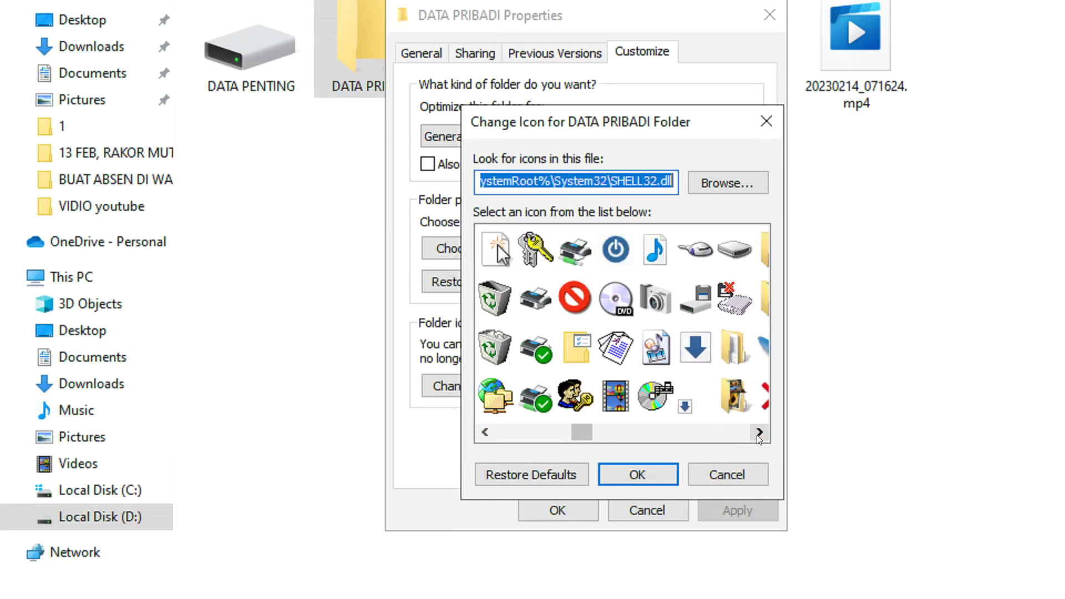
{"action": "left_click", "coordinate": [757, 436]}
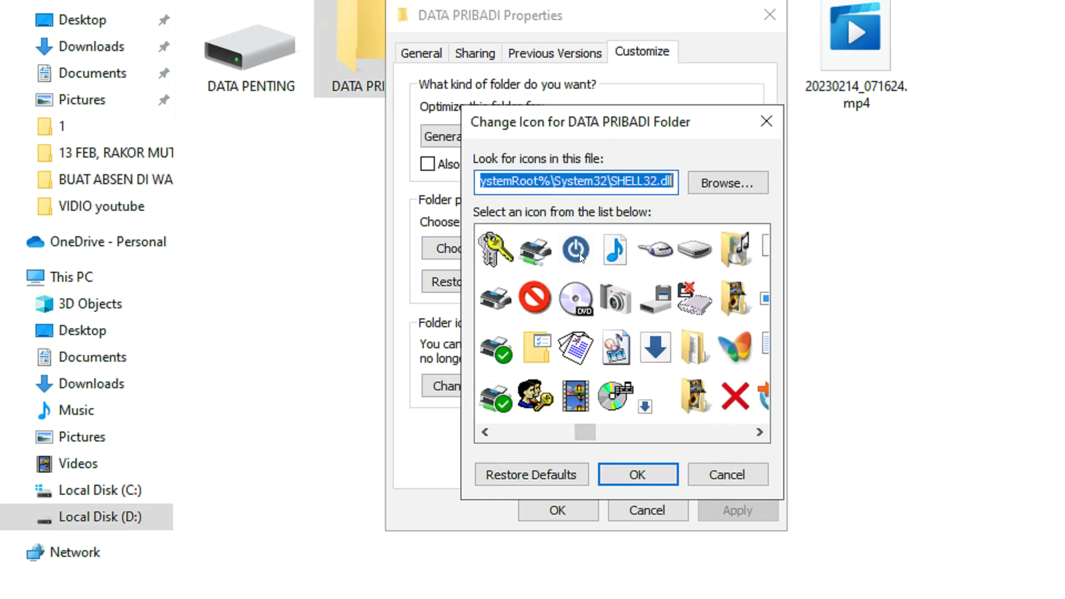
{"action": "left_click", "coordinate": [757, 433]}
{"action": "left_click", "coordinate": [757, 433]}
{"action": "left_click", "coordinate": [757, 433]}
{"action": "left_click", "coordinate": [757, 433]}
{"action": "left_click", "coordinate": [757, 433]}
{"action": "left_click", "coordinate": [757, 433]}
{"action": "left_click", "coordinate": [757, 433]}
{"action": "left_click", "coordinate": [757, 434]}
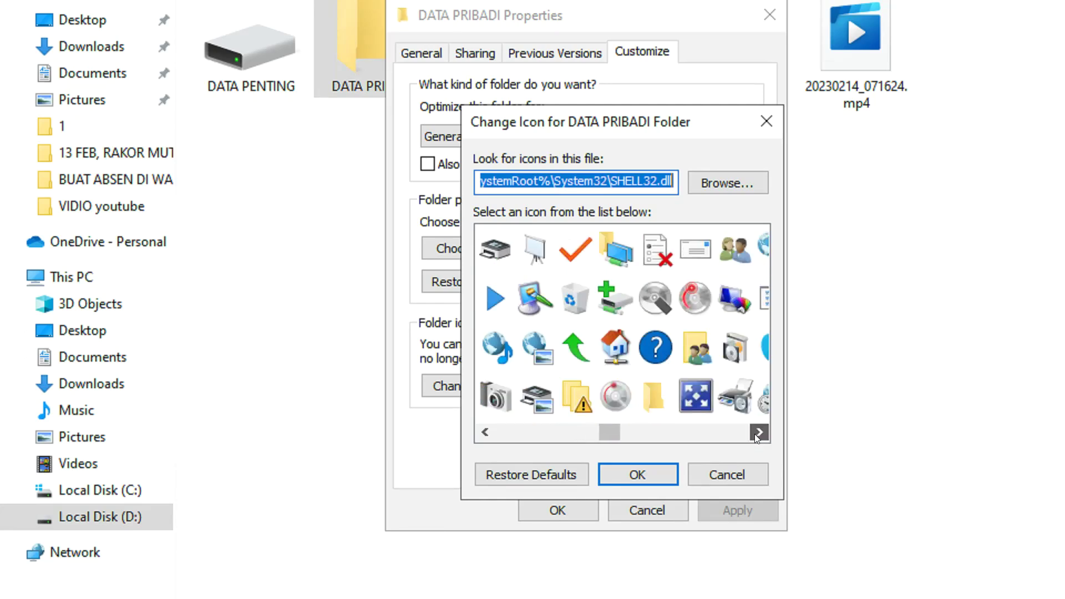
{"action": "left_click", "coordinate": [688, 340]}
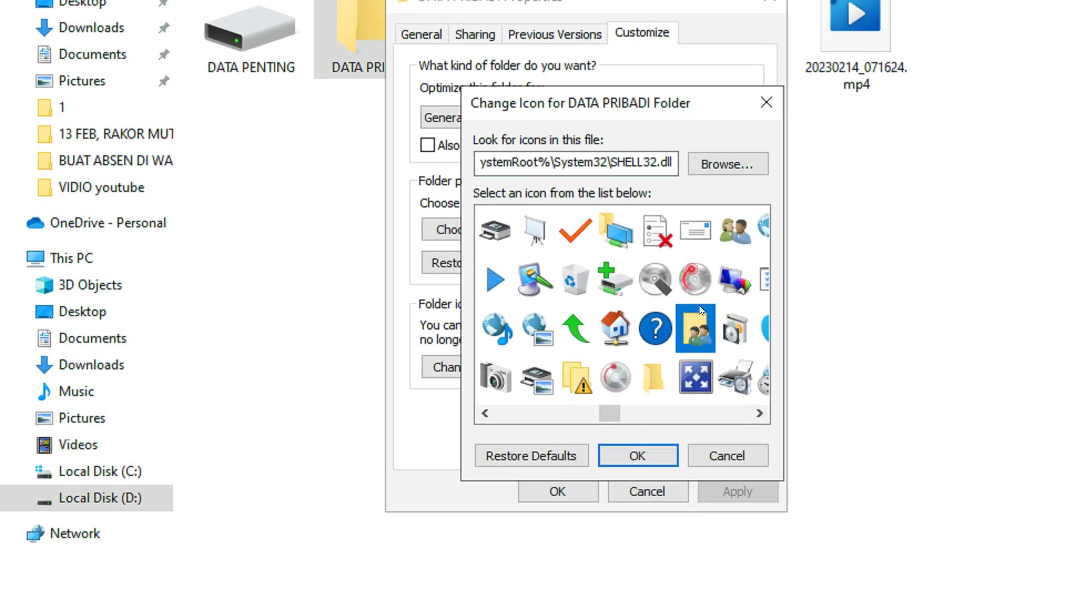
{"action": "left_click", "coordinate": [637, 455]}
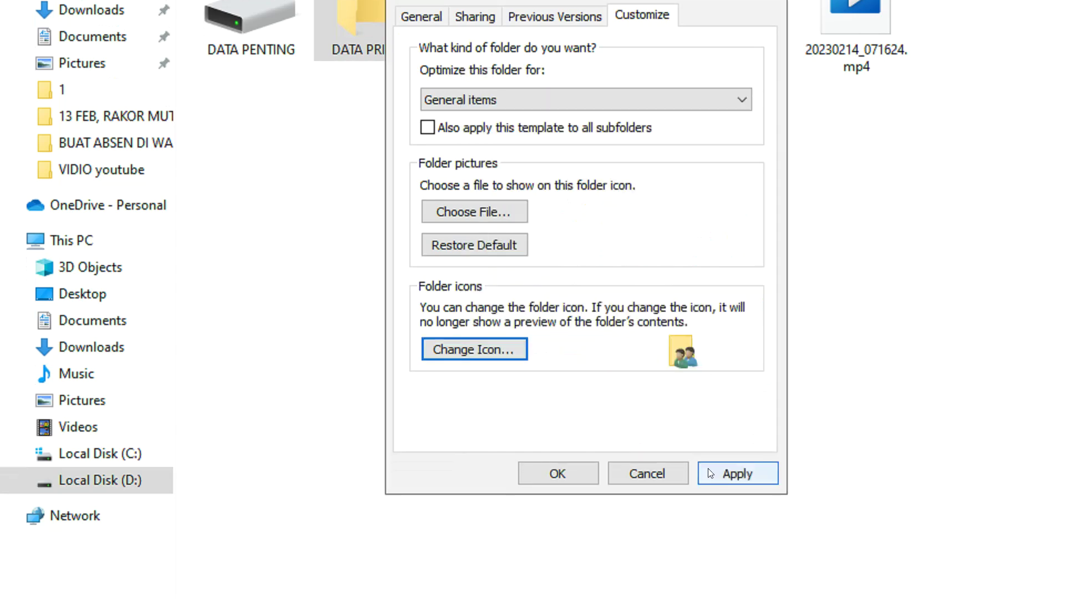
{"action": "left_click", "coordinate": [724, 492]}
{"action": "left_click", "coordinate": [573, 450]}
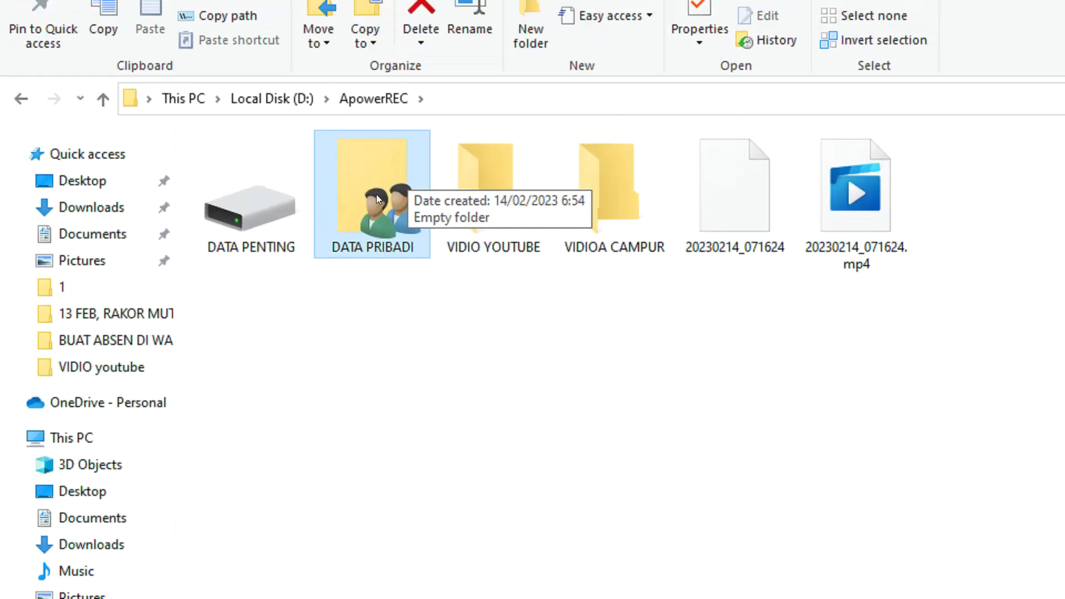
Step: Open the folder icon selection in the customization properties of the VIDIO YOUTUBE folder
{"action": "right_click", "coordinate": [497, 166]}
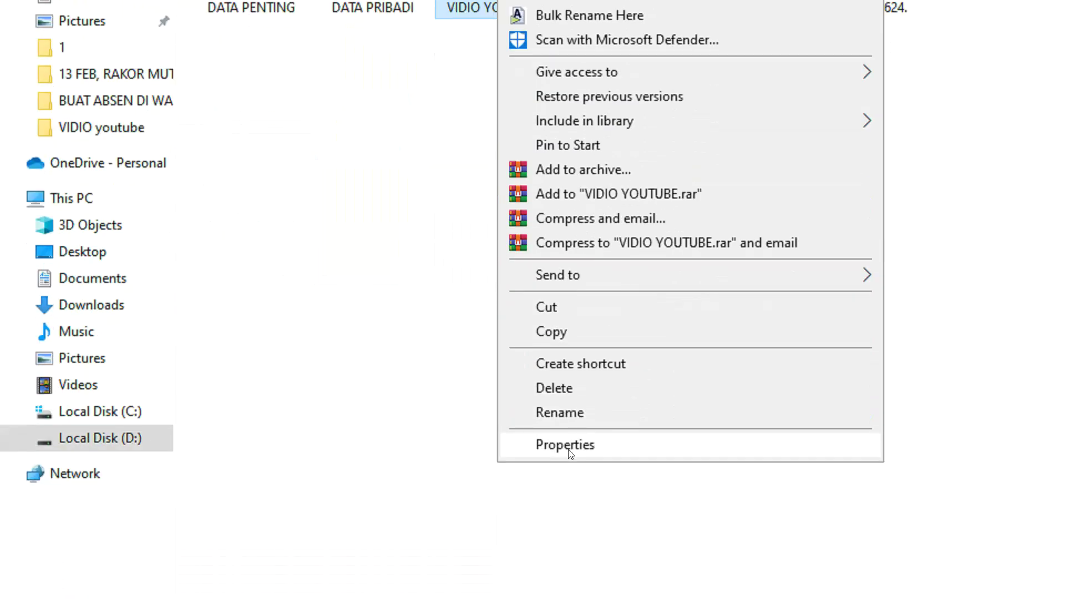
{"action": "left_click", "coordinate": [570, 452]}
{"action": "left_click", "coordinate": [765, 145]}
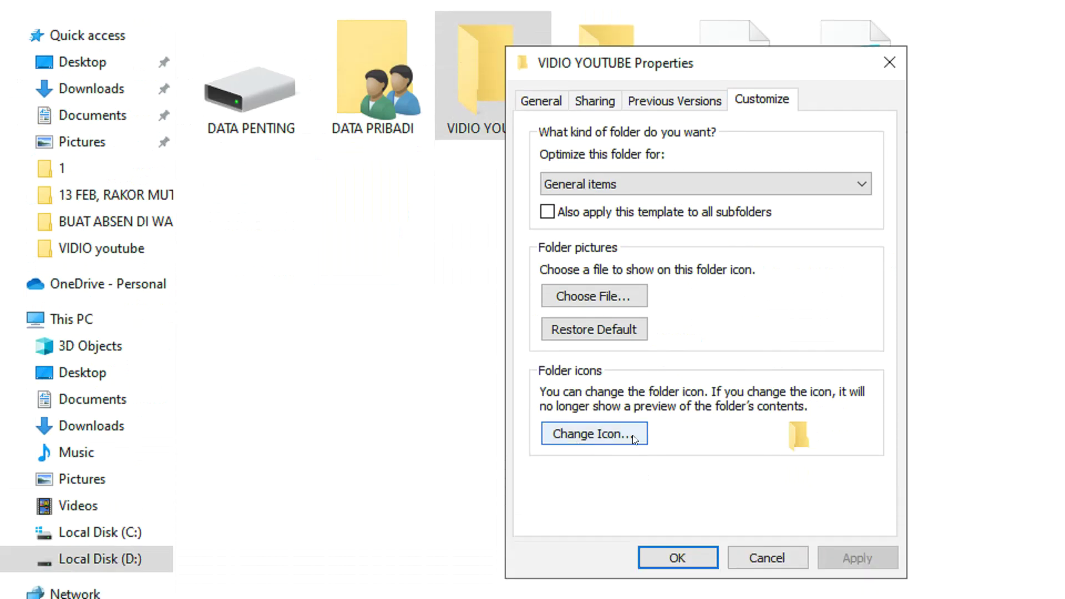
{"action": "left_click", "coordinate": [626, 435]}
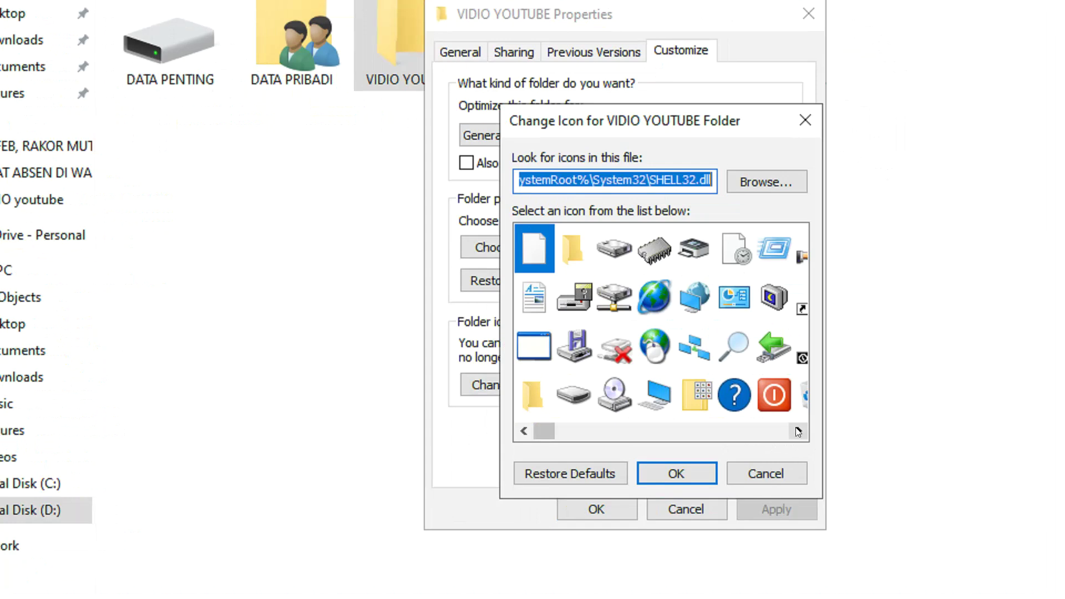
Step: Assign the computer monitor icon with a blue desktop to VIDIO YOUTUBE and apply it
{"action": "double_click", "coordinate": [878, 484]}
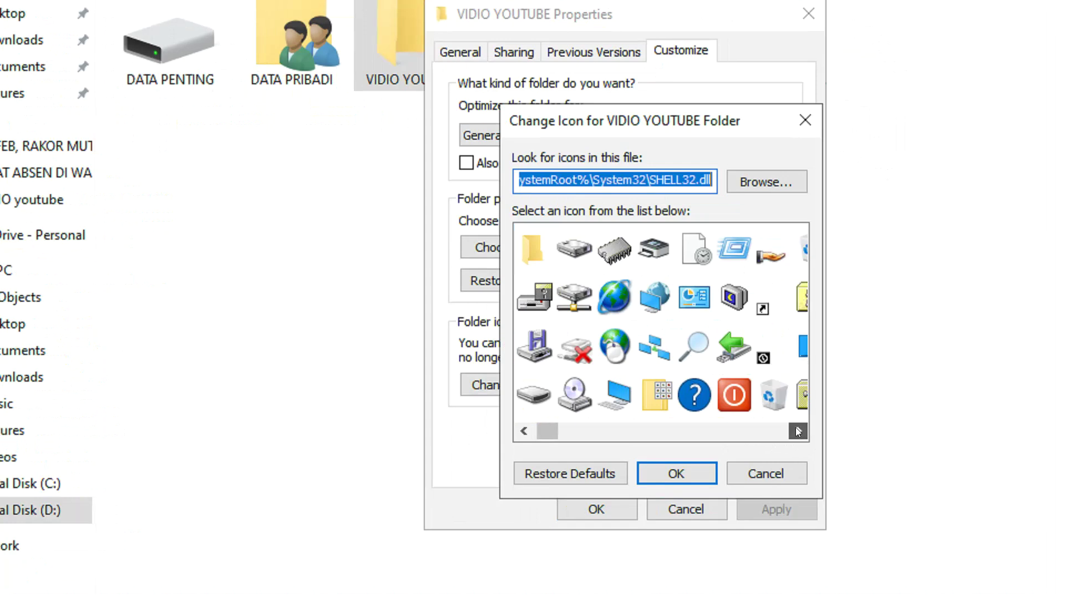
{"action": "left_click", "coordinate": [797, 431]}
{"action": "double_click", "coordinate": [797, 431]}
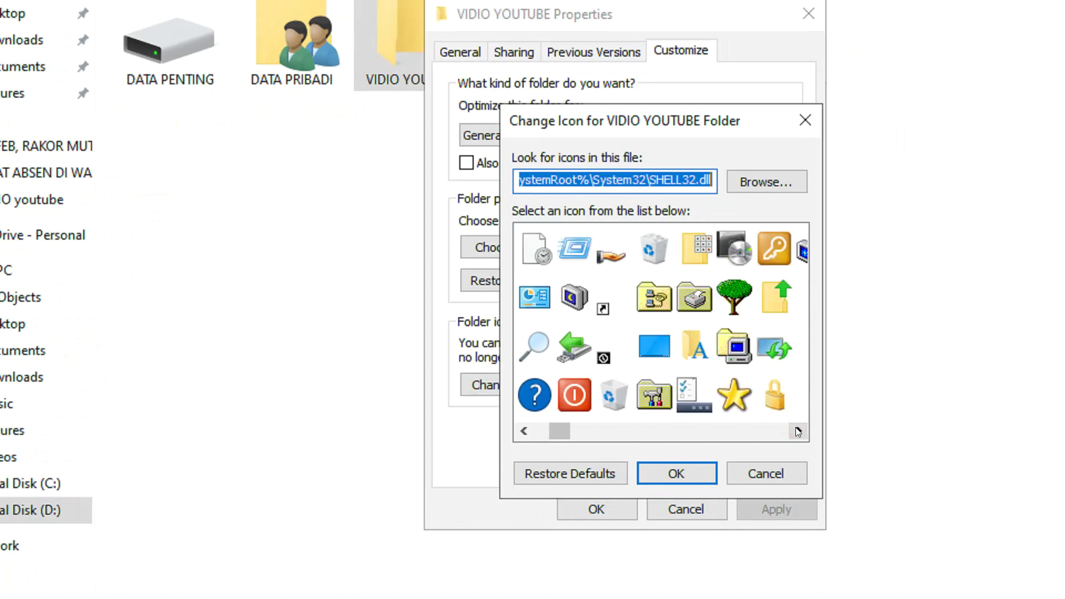
{"action": "double_click", "coordinate": [797, 431]}
{"action": "double_click", "coordinate": [797, 431]}
{"action": "left_click", "coordinate": [797, 431]}
{"action": "double_click", "coordinate": [797, 431]}
{"action": "left_click", "coordinate": [797, 431]}
{"action": "left_click", "coordinate": [798, 431]}
{"action": "left_click", "coordinate": [798, 431]}
{"action": "double_click", "coordinate": [797, 431]}
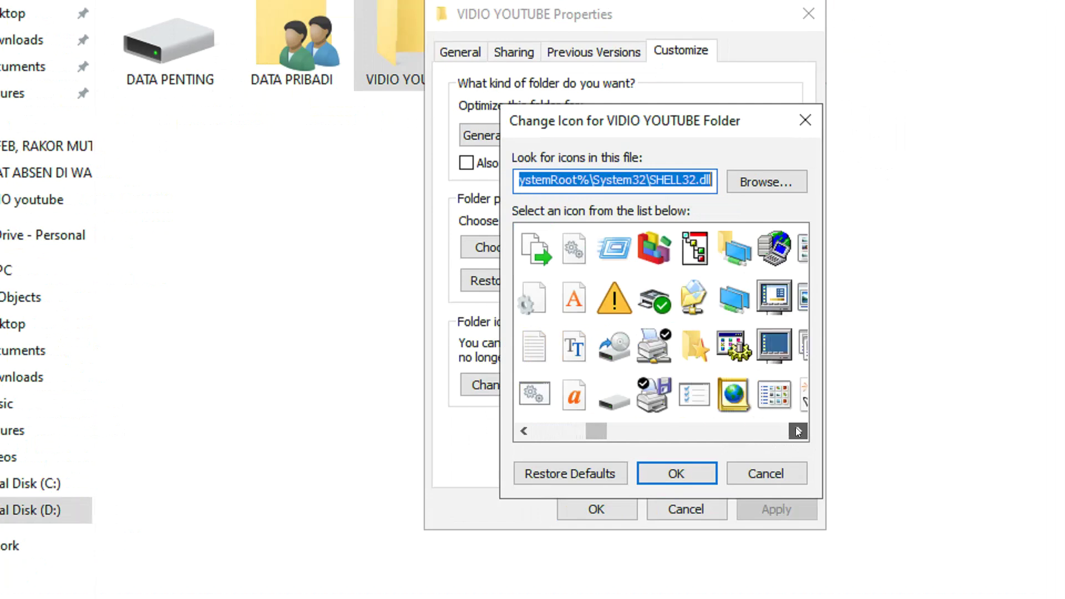
{"action": "left_click", "coordinate": [784, 351]}
{"action": "left_click", "coordinate": [687, 453]}
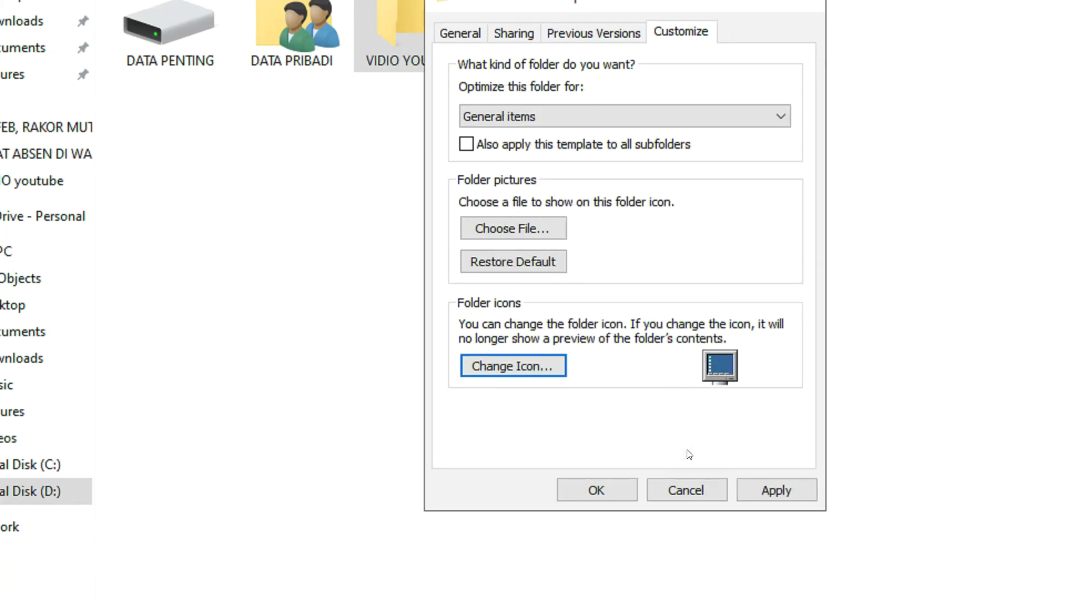
{"action": "left_click", "coordinate": [767, 490]}
{"action": "left_click", "coordinate": [599, 450]}
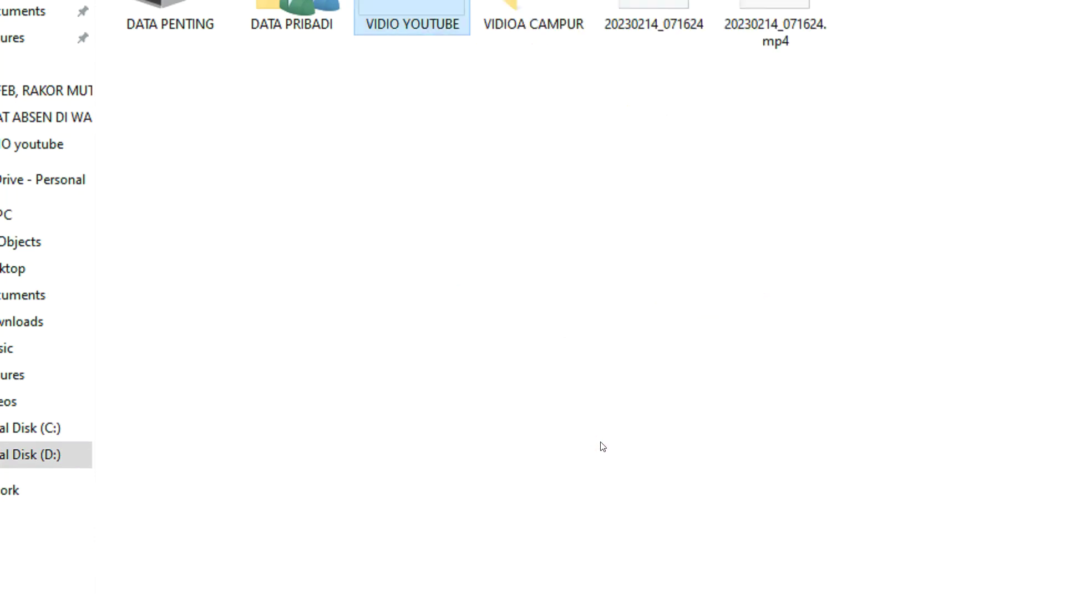
{"action": "left_click", "coordinate": [413, 370]}
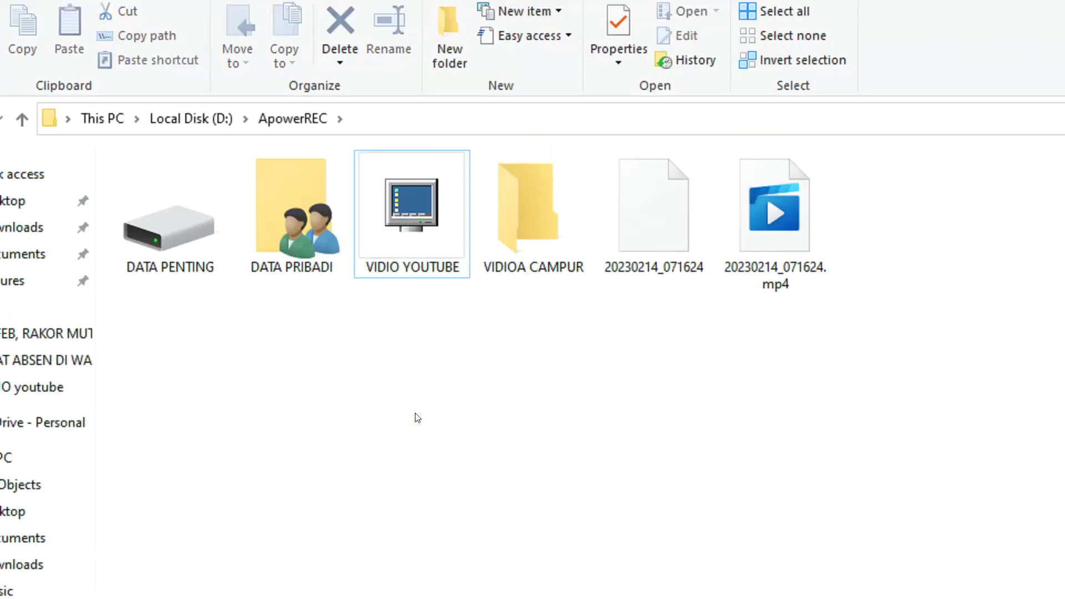
Step: Change the VIDIOA CAMPUR folder's icon to the red power button from SHELL32.dll and apply it
{"action": "left_click", "coordinate": [531, 201]}
{"action": "right_click", "coordinate": [530, 196]}
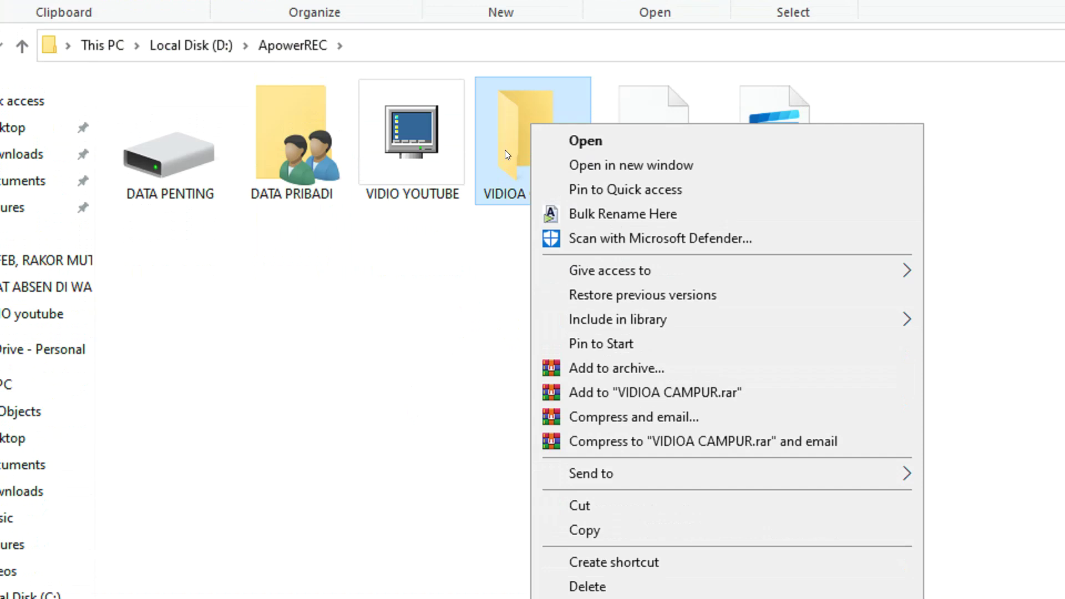
{"action": "left_click", "coordinate": [612, 454]}
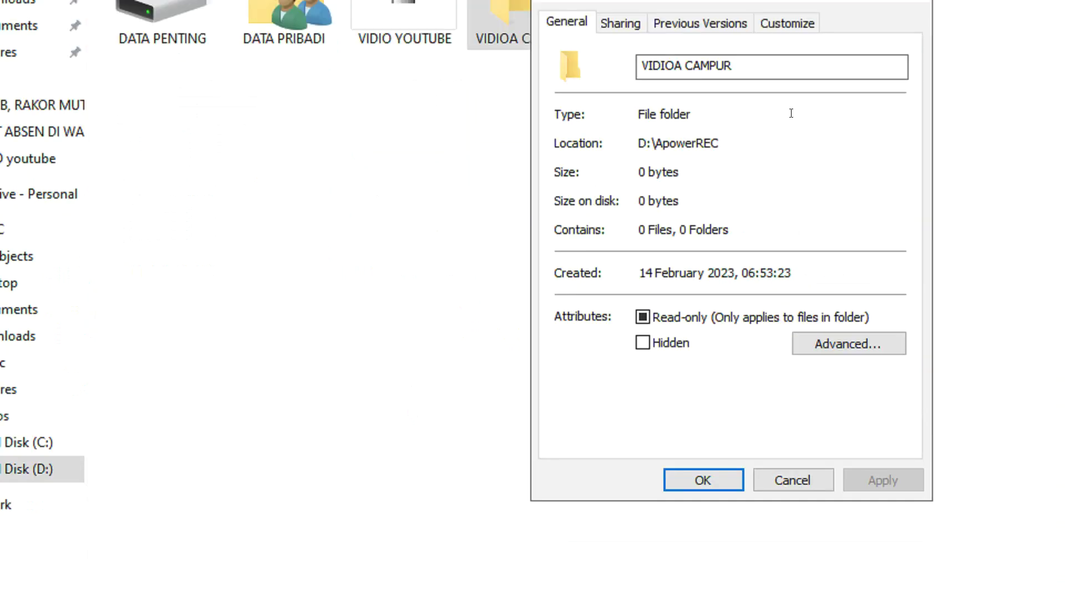
{"action": "left_click", "coordinate": [786, 25]}
{"action": "left_click", "coordinate": [636, 480]}
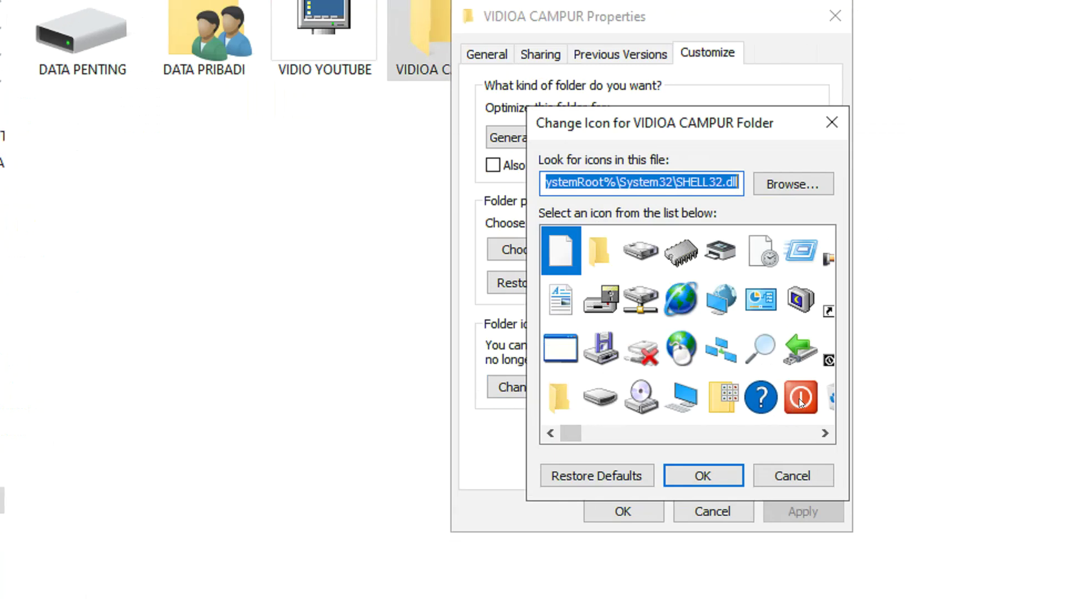
{"action": "left_click", "coordinate": [799, 398]}
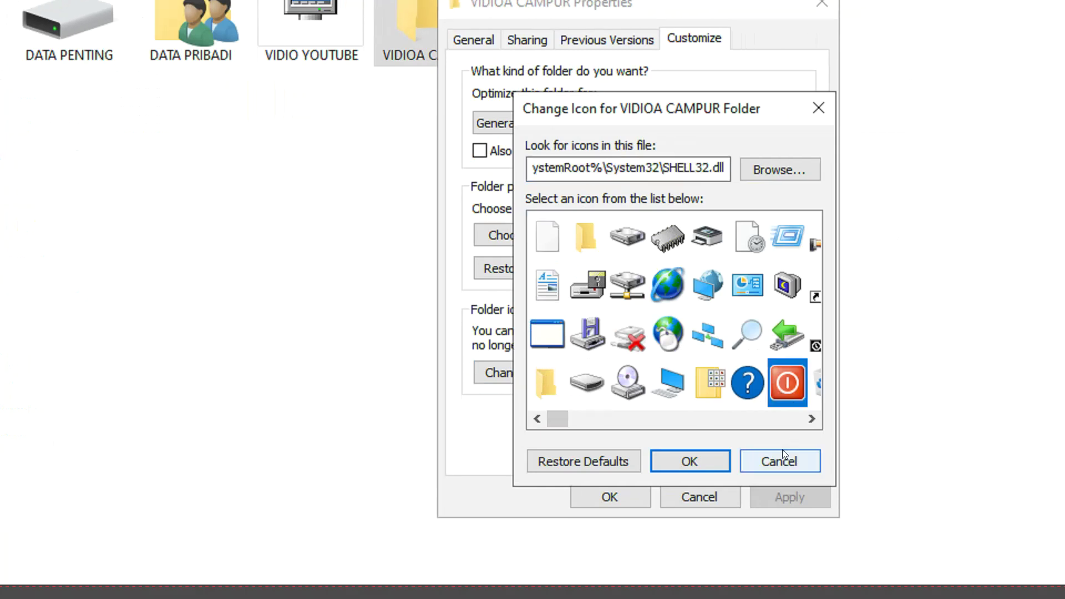
{"action": "left_click", "coordinate": [724, 482]}
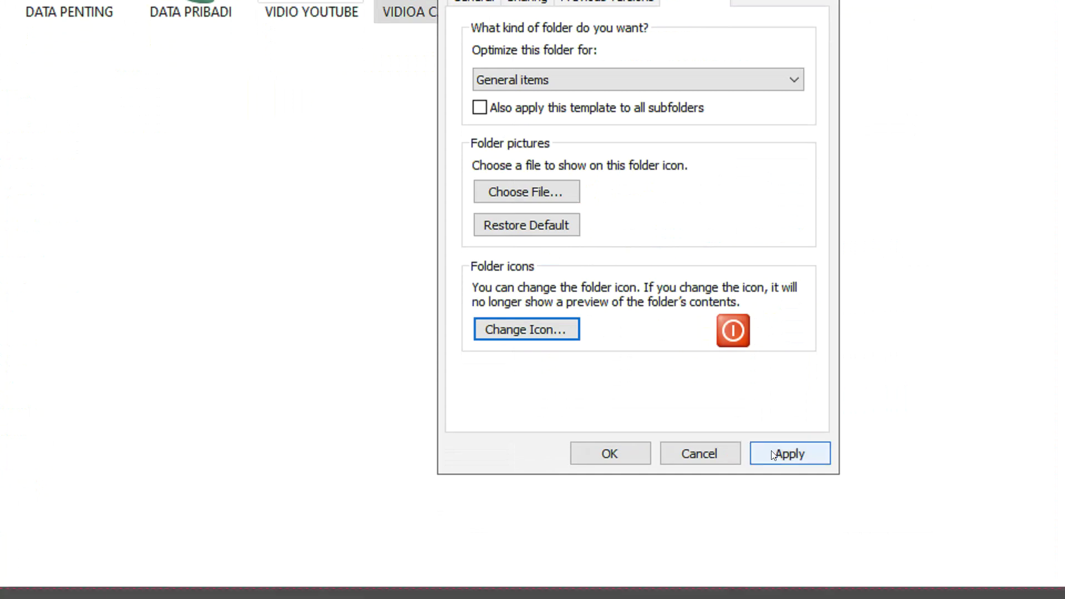
{"action": "left_click", "coordinate": [799, 477]}
{"action": "left_click", "coordinate": [611, 451]}
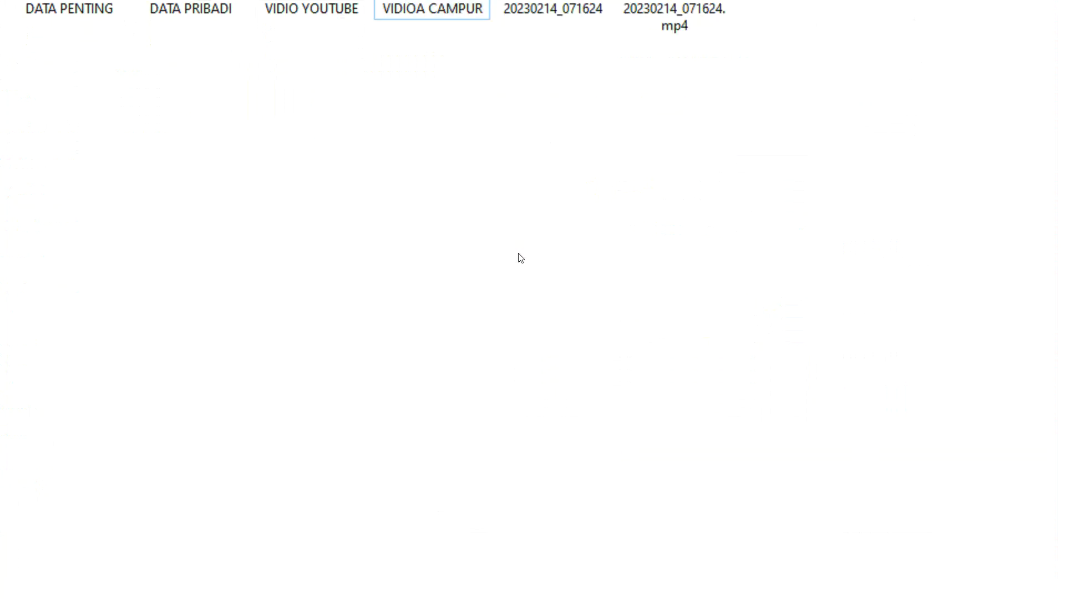